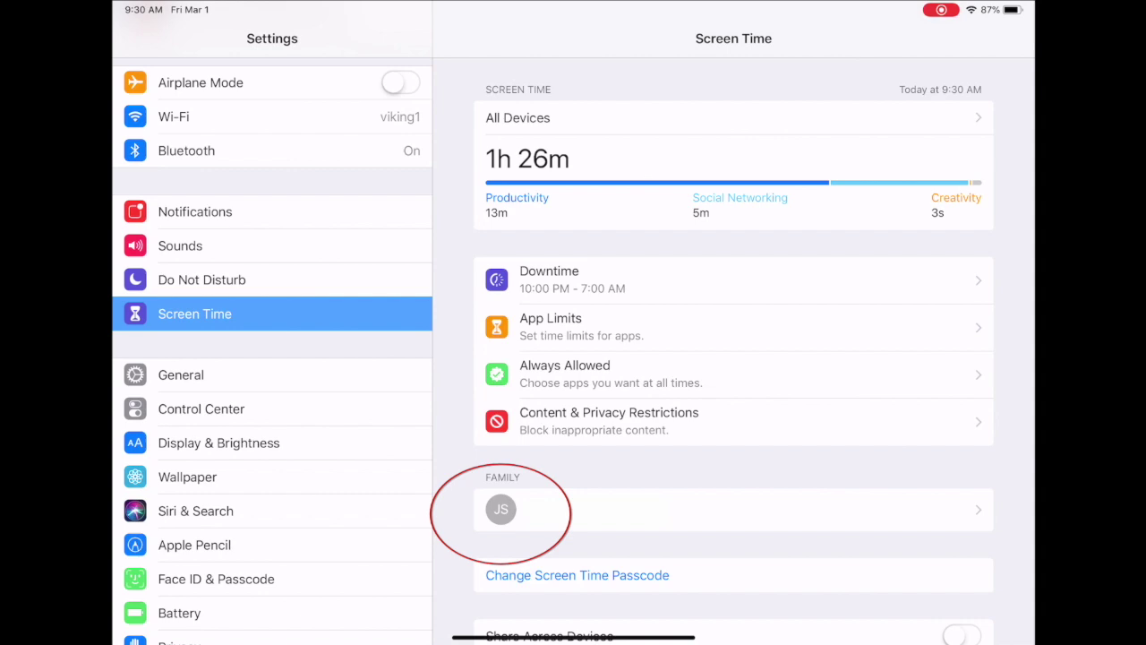
# Leave Settings for the Home Screen, then reopen Settings on the Screen Time overview
pyautogui.moveTo(573, 637); pyautogui.dragTo(573, 358)
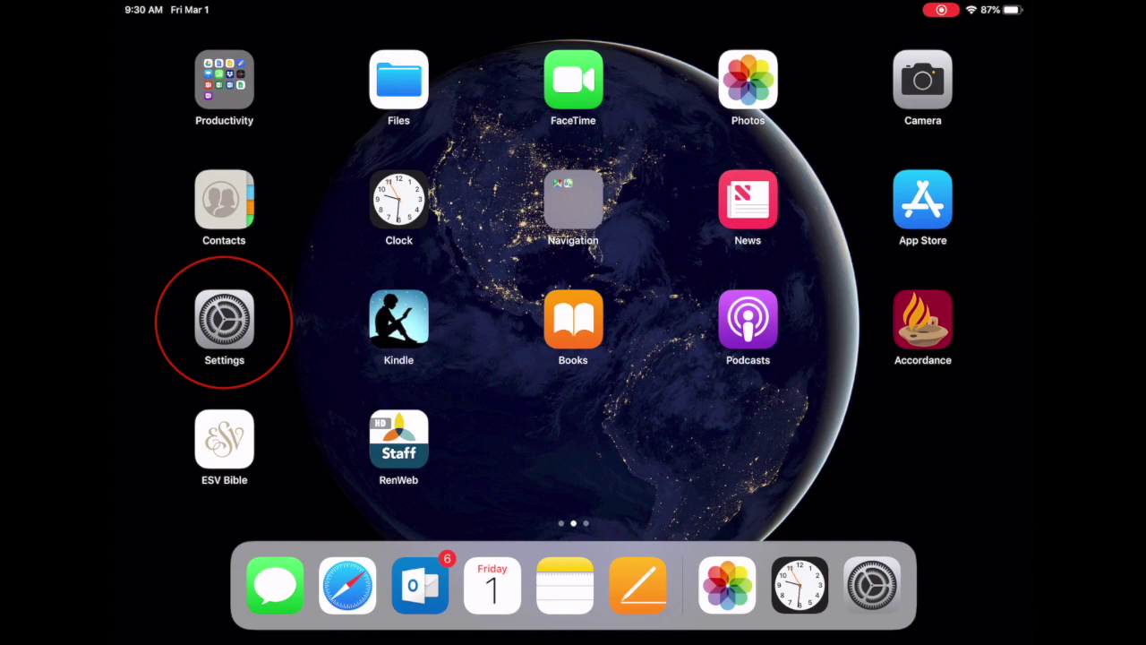
pyautogui.click(223, 319)
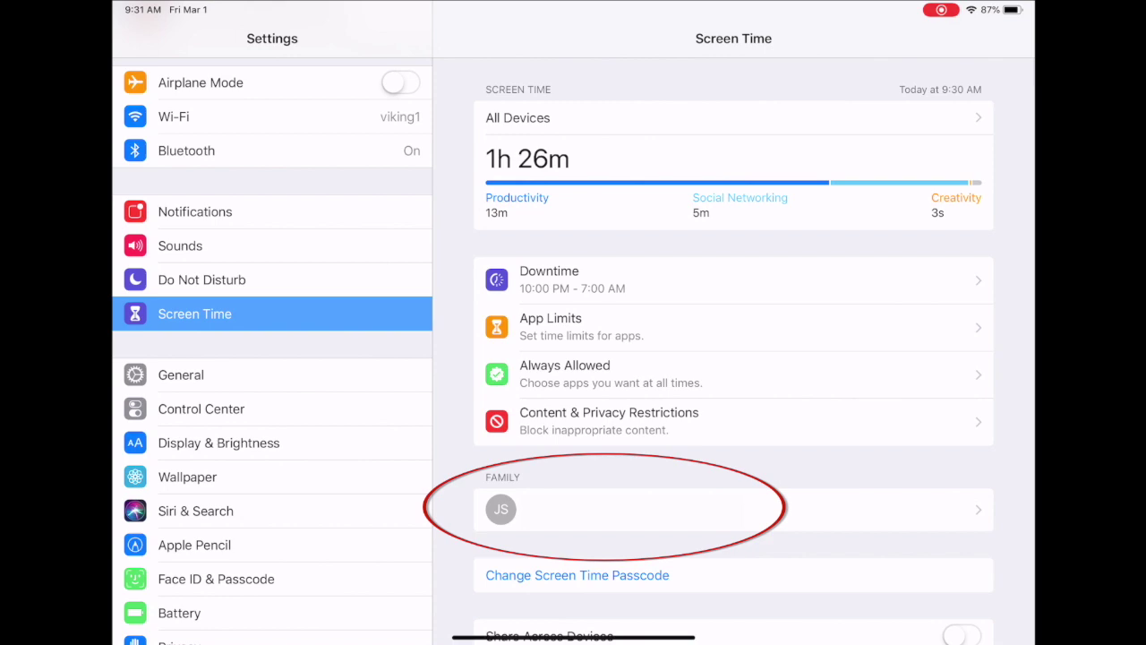
# Unlock App Limits with the Screen Time passcode and begin adding a new limit
pyautogui.click(734, 327)
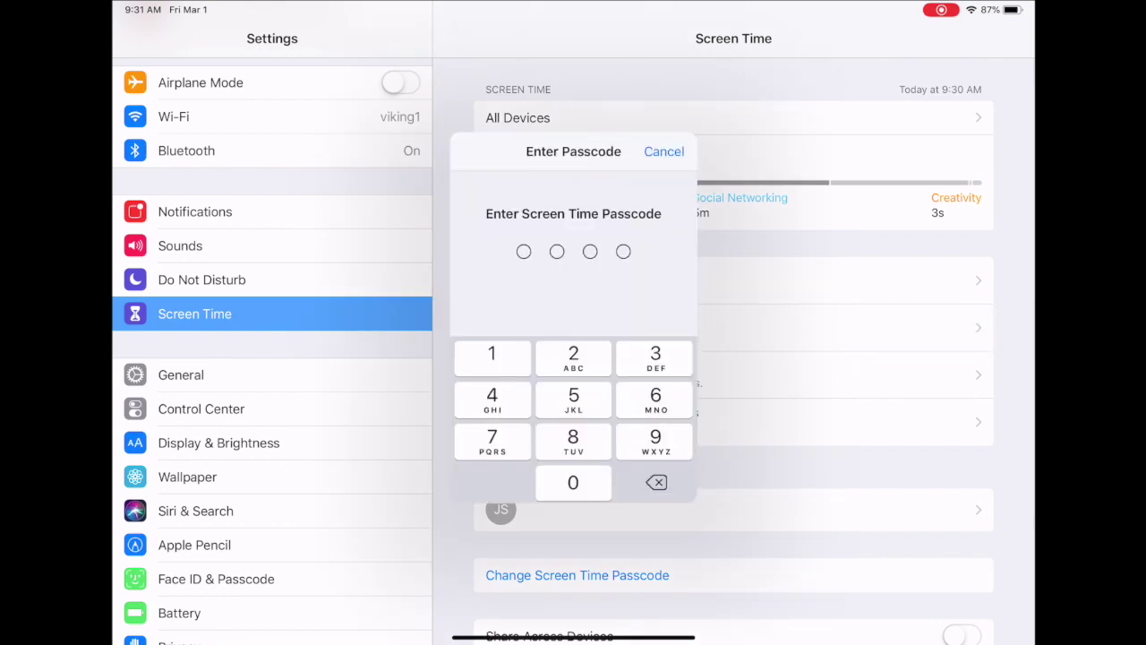
pyautogui.click(491, 358)
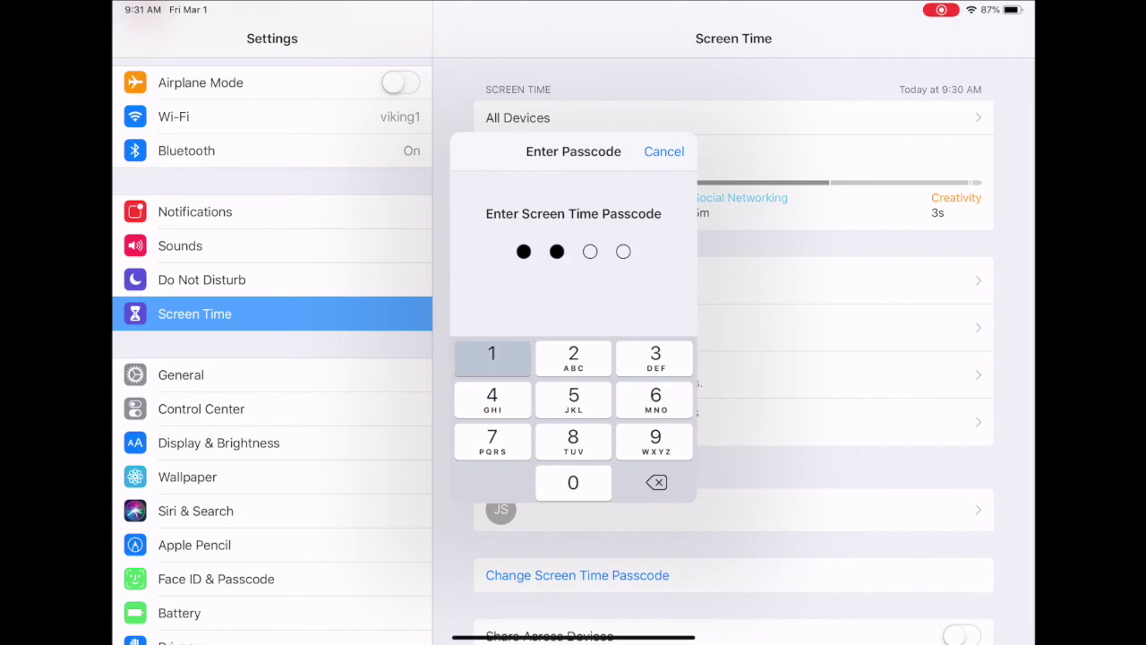
pyautogui.click(491, 358)
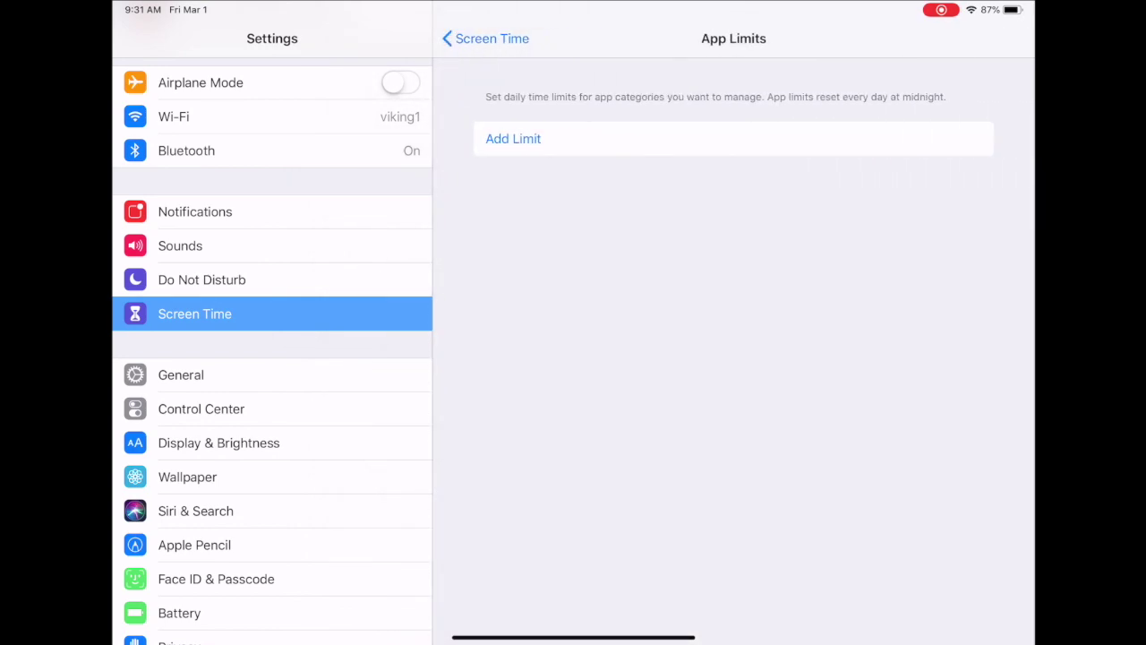
pyautogui.click(513, 139)
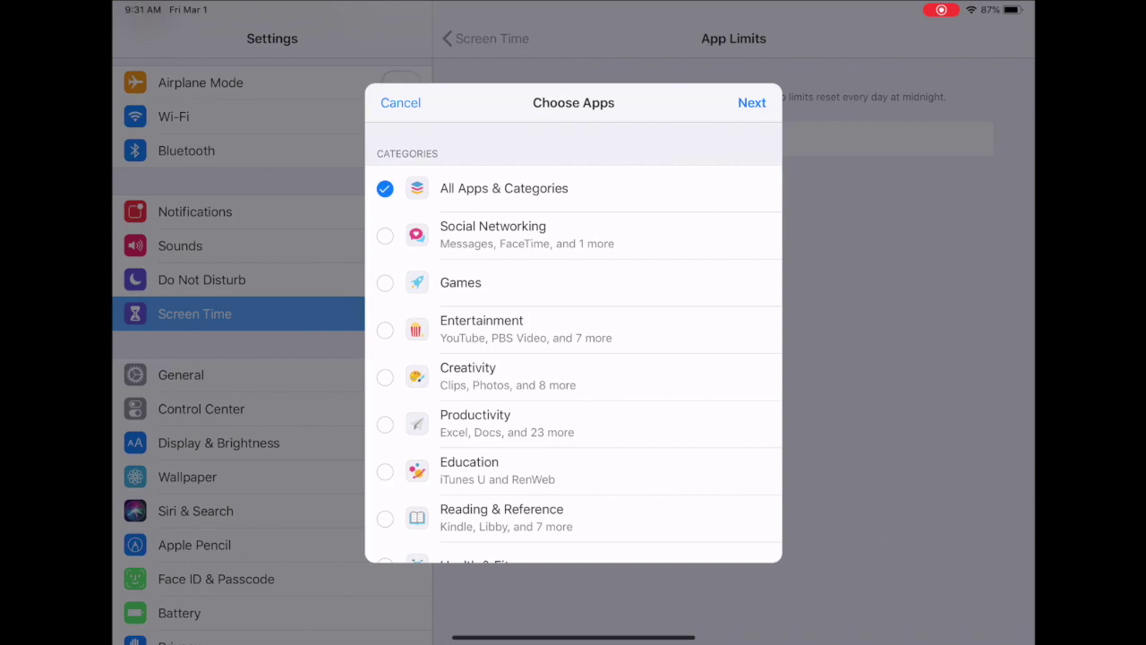
# Select only the Games category and set its daily time limit to 30 minutes
pyautogui.click(393, 285)
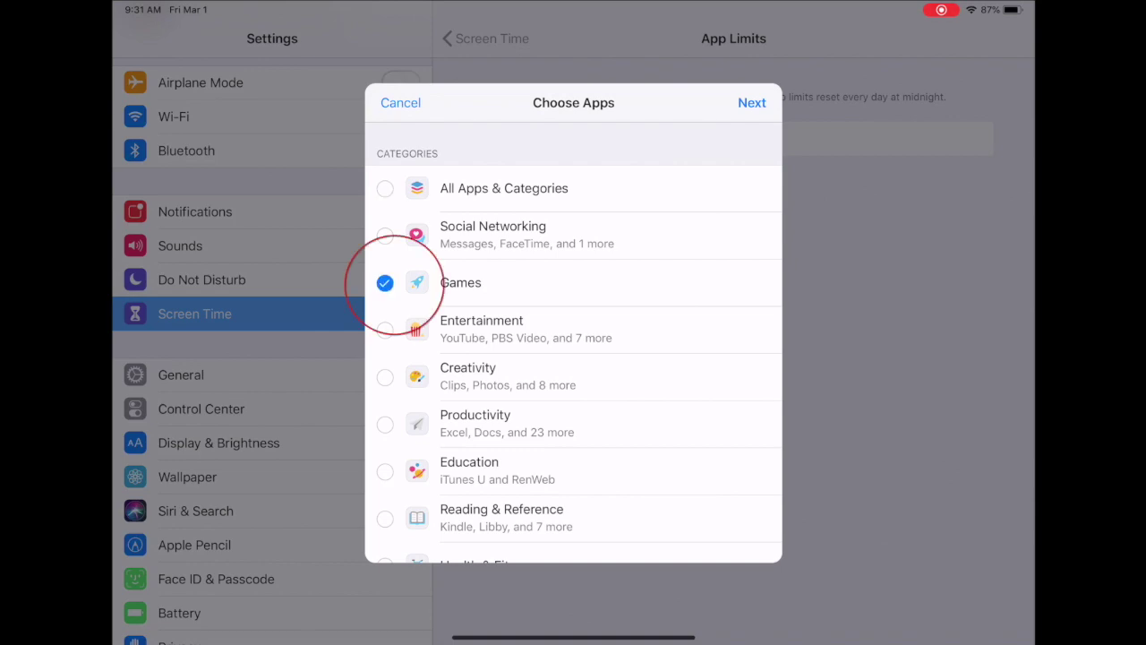
pyautogui.click(750, 104)
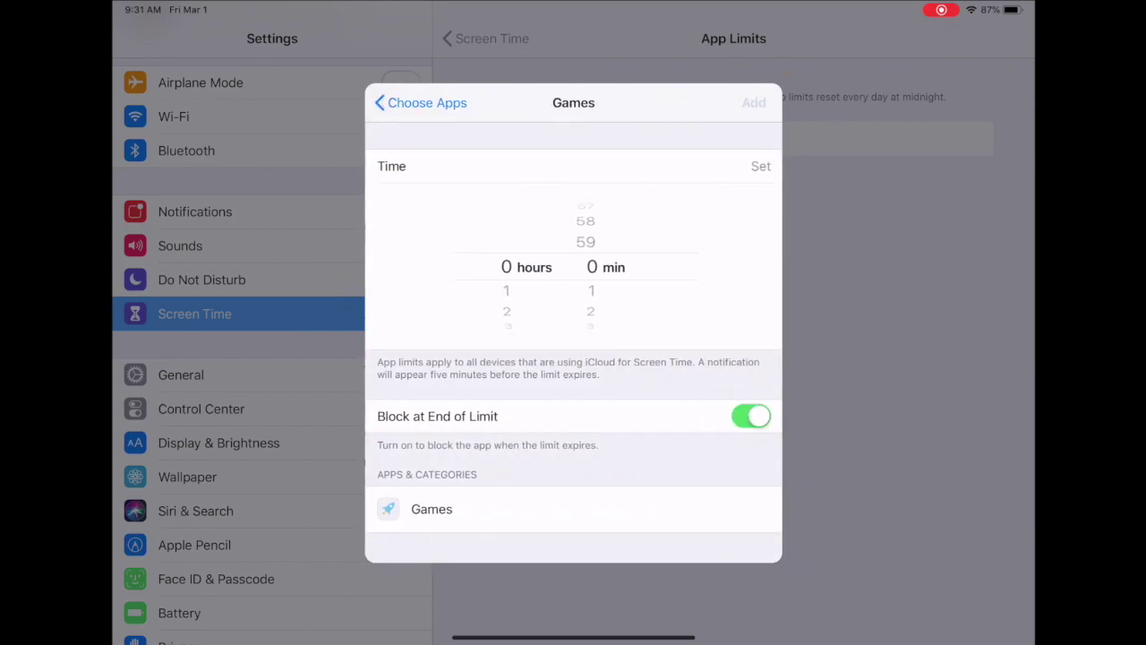
pyautogui.scroll(-1, 587, 267)
pyautogui.scroll(-4, 587, 266)
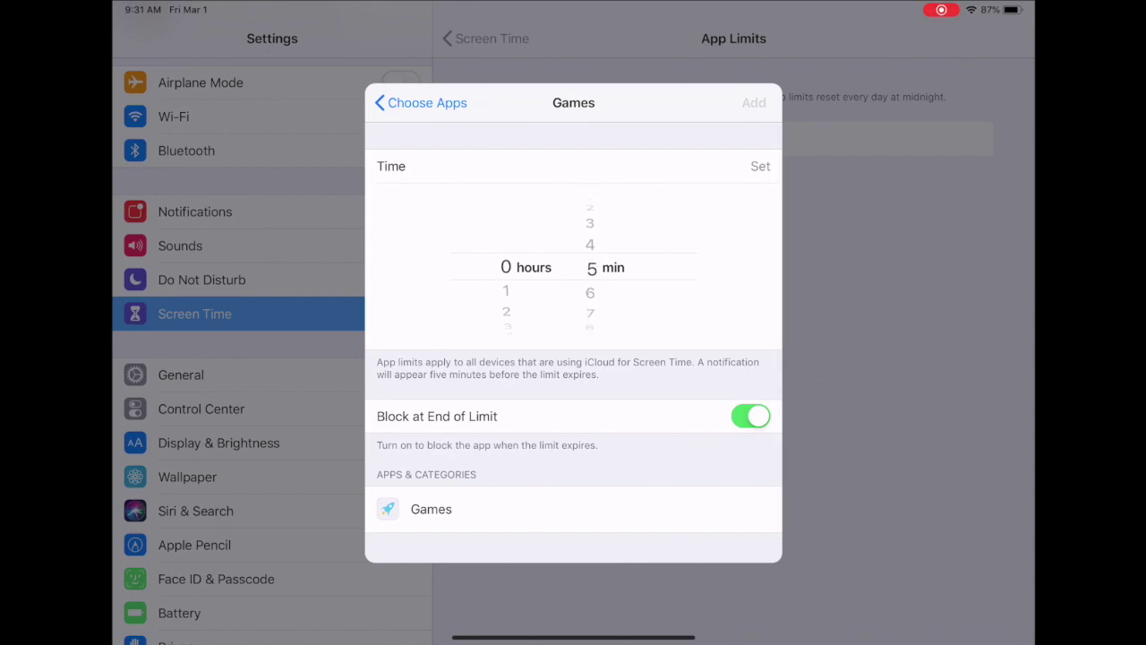
pyautogui.scroll(-3, 587, 267)
pyautogui.scroll(-3, 588, 267)
pyautogui.scroll(-3, 587, 267)
pyautogui.scroll(-1, 587, 267)
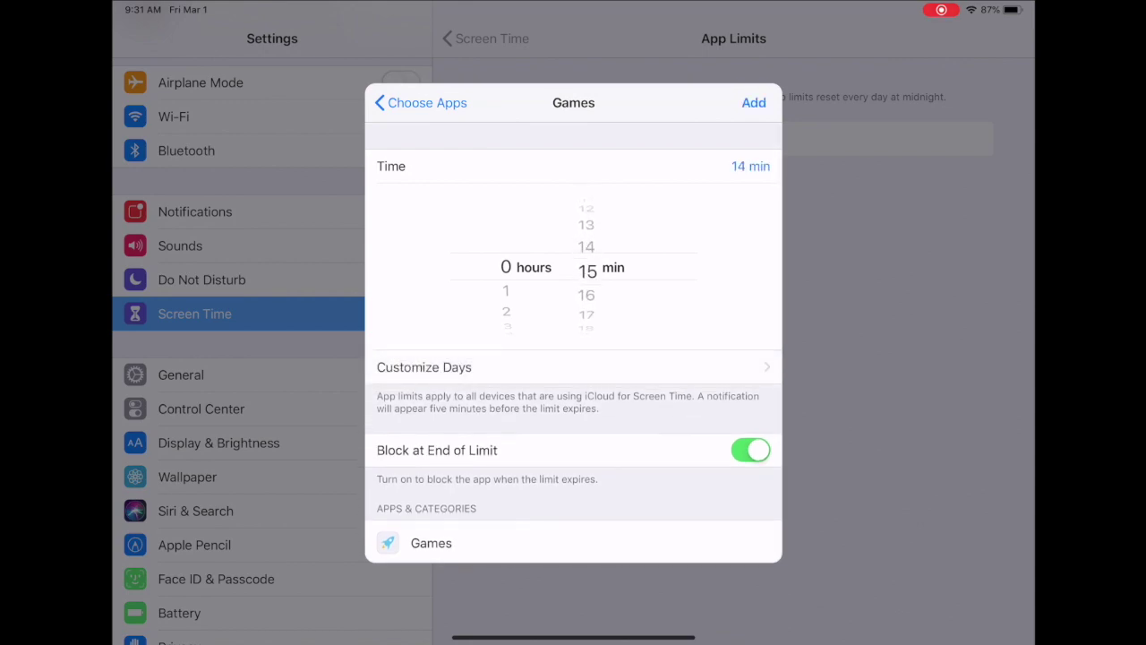
pyautogui.scroll(-4, 587, 267)
pyautogui.scroll(-1, 587, 267)
pyautogui.scroll(-5, 587, 266)
pyautogui.scroll(-1, 587, 267)
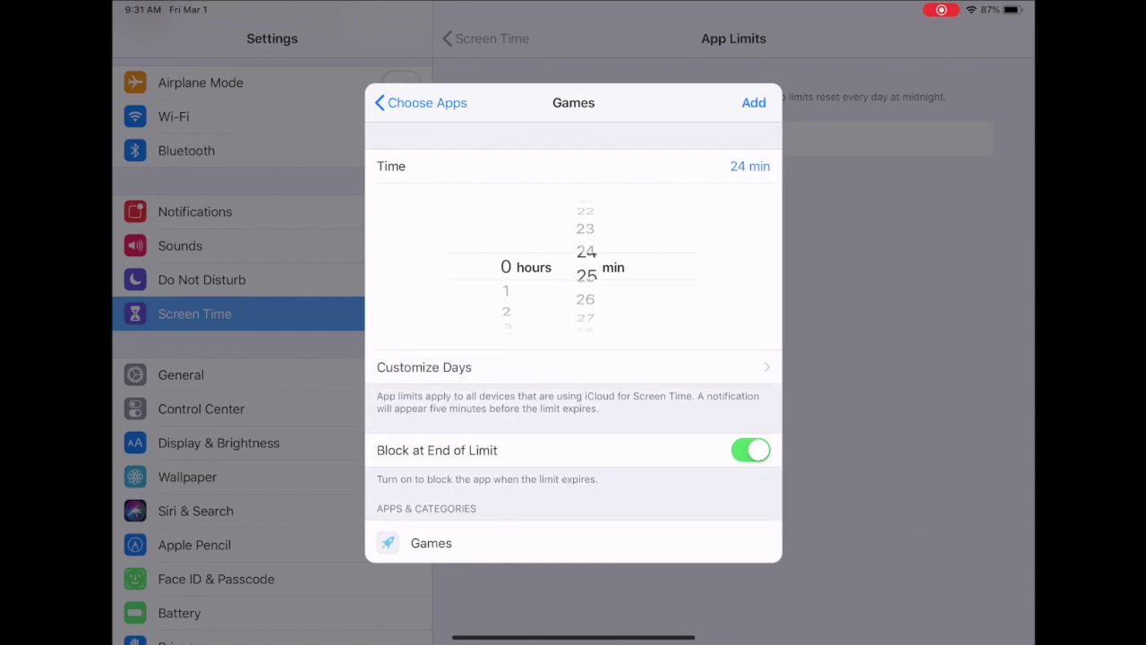
pyautogui.scroll(-4, 587, 267)
pyautogui.scroll(-1, 587, 267)
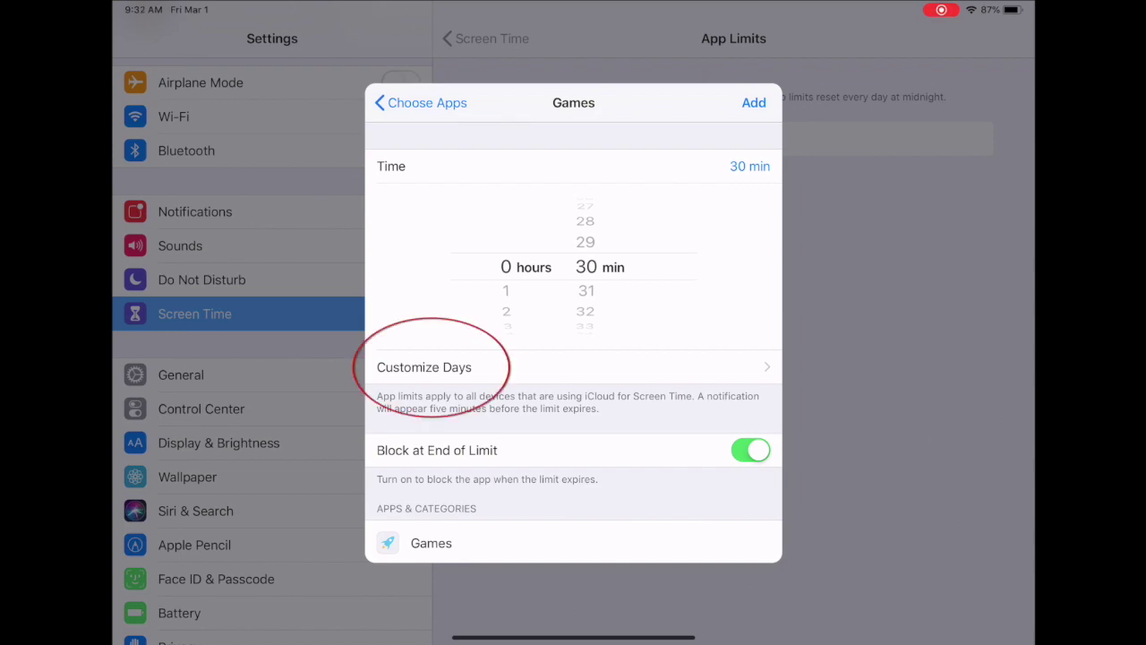
# Customize Games days: Saturday 1 hr 30 min, Monday 1 min, other days 30 min
pyautogui.click(423, 368)
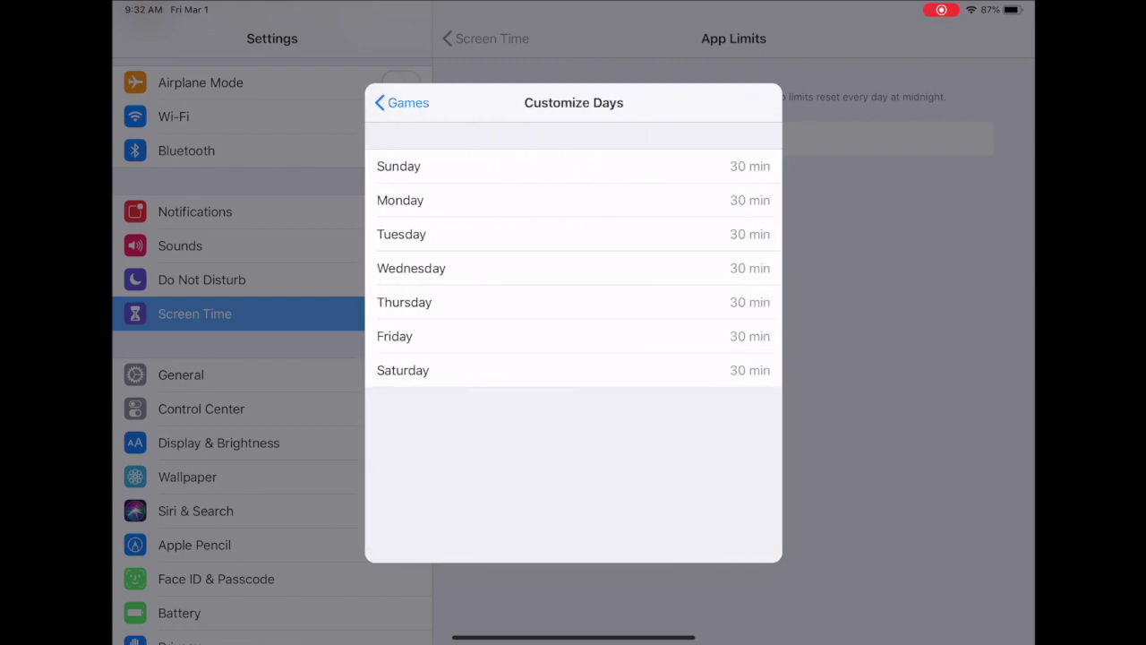
pyautogui.click(400, 199)
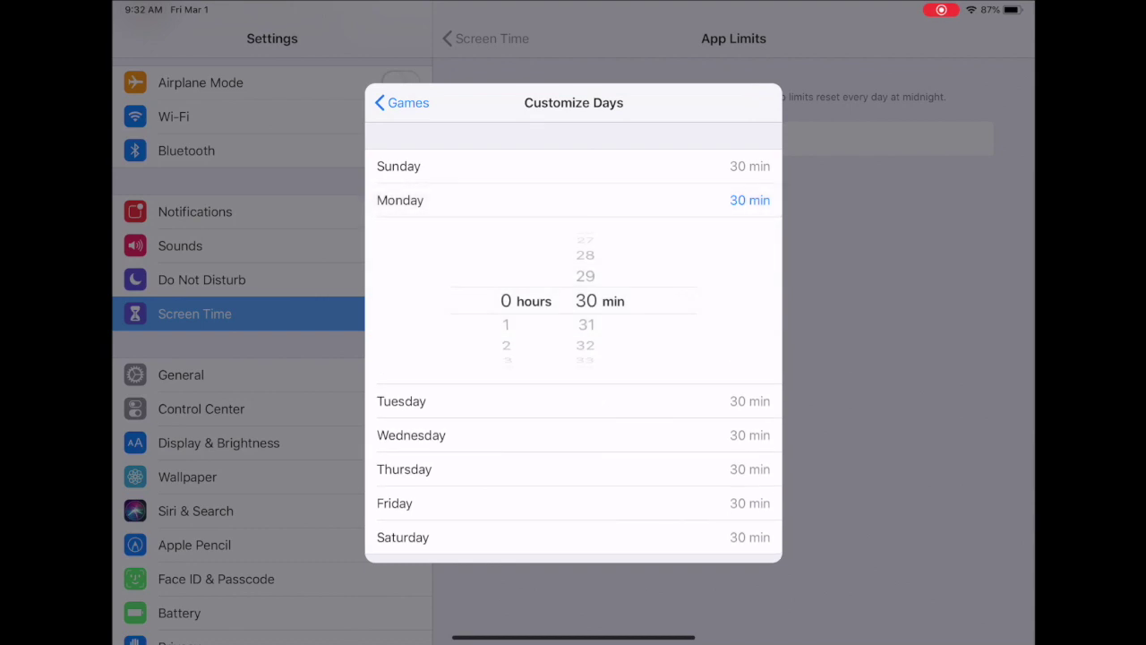
pyautogui.click(401, 401)
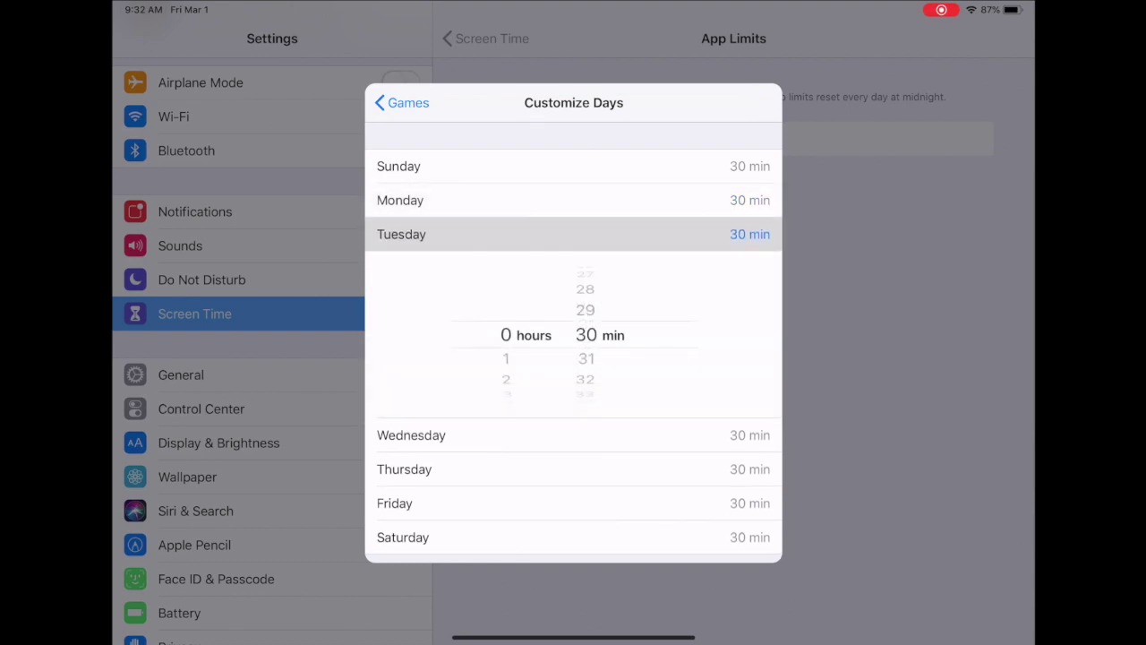
pyautogui.click(403, 538)
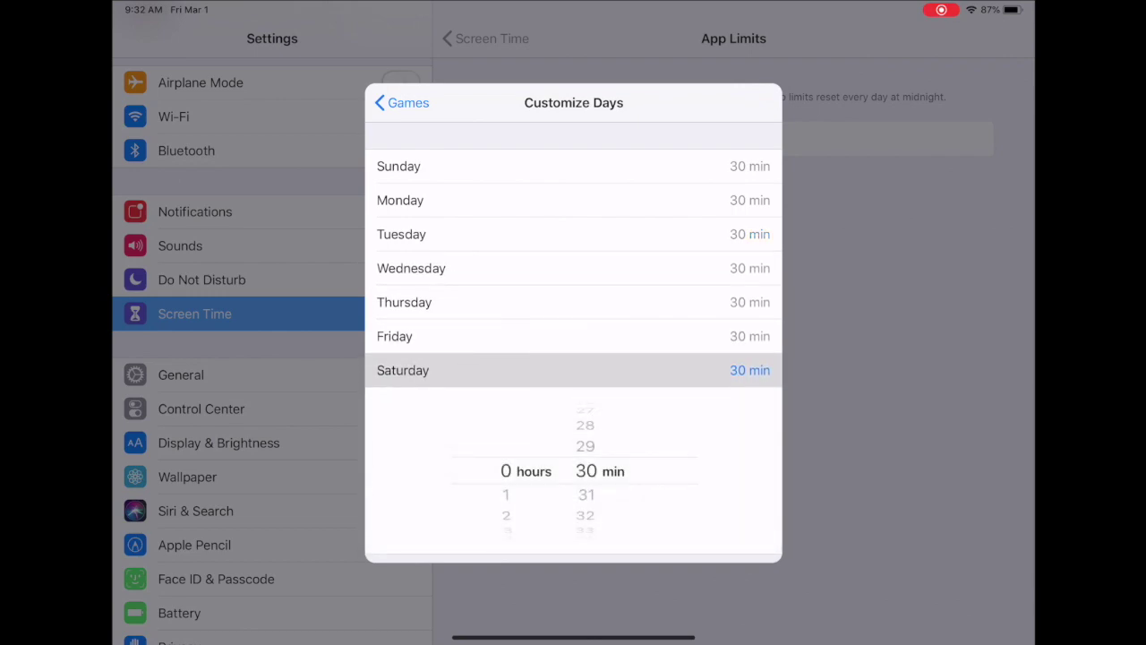
pyautogui.moveTo(506, 494); pyautogui.dragTo(505, 471)
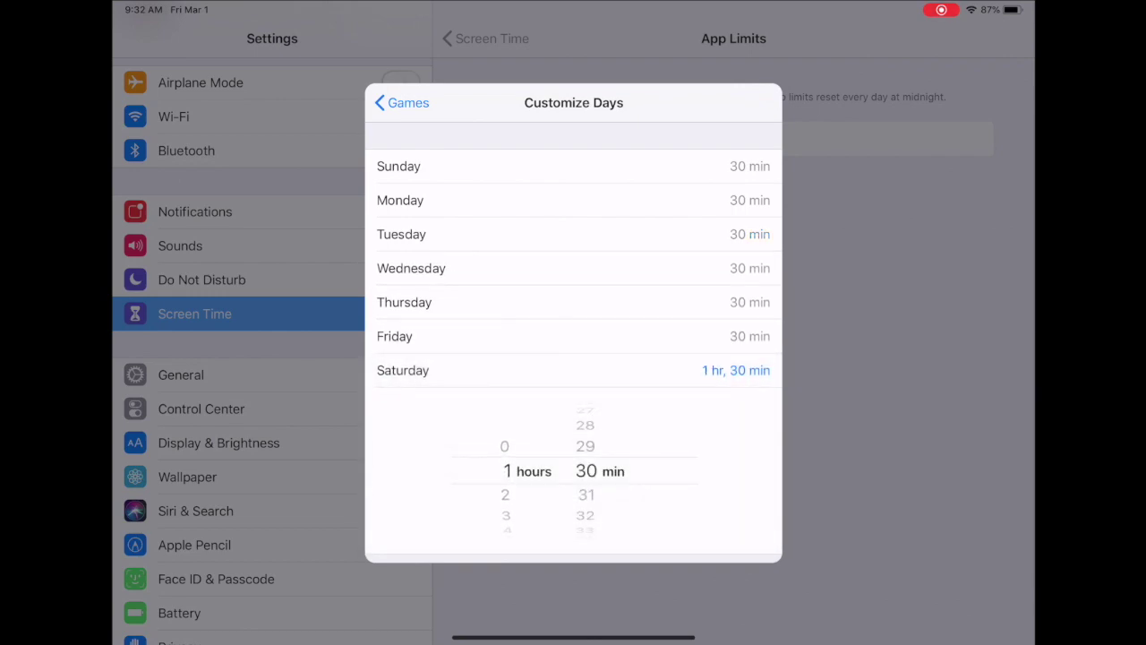
pyautogui.click(400, 200)
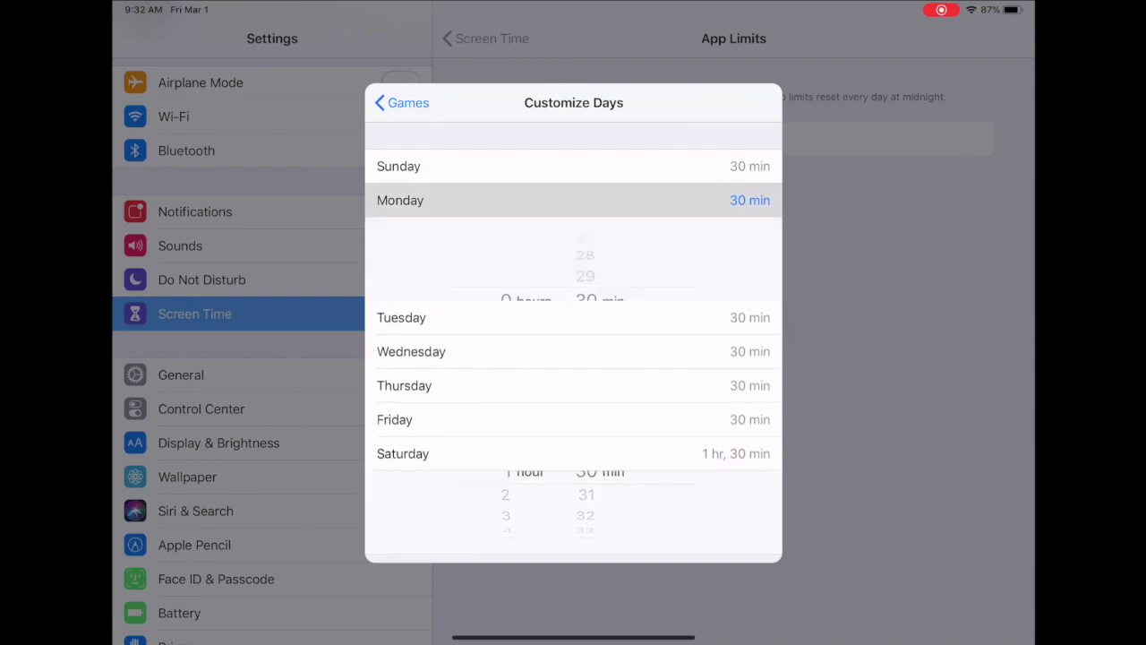
pyautogui.moveTo(587, 268); pyautogui.dragTo(586, 358)
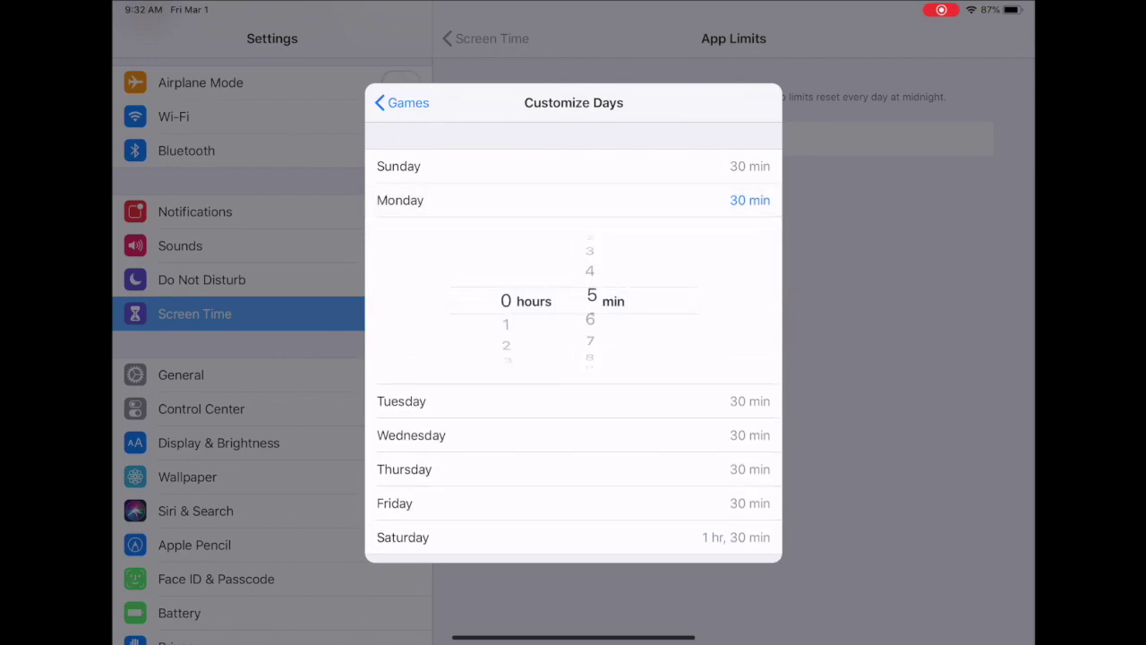
pyautogui.moveTo(590, 278); pyautogui.dragTo(590, 324)
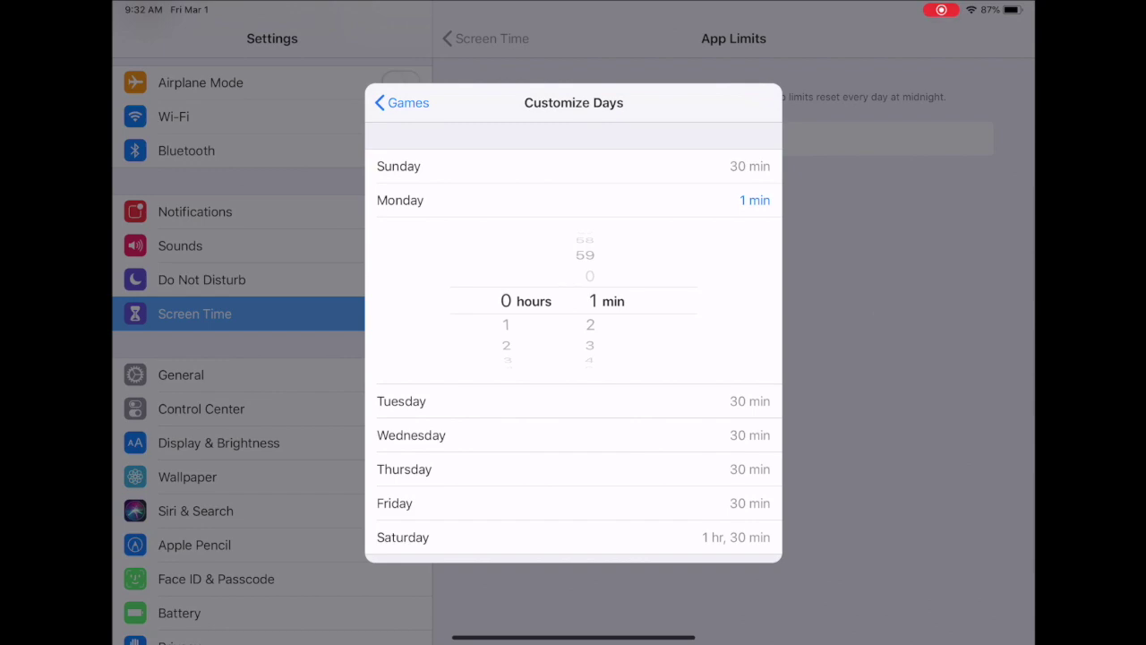
pyautogui.click(403, 103)
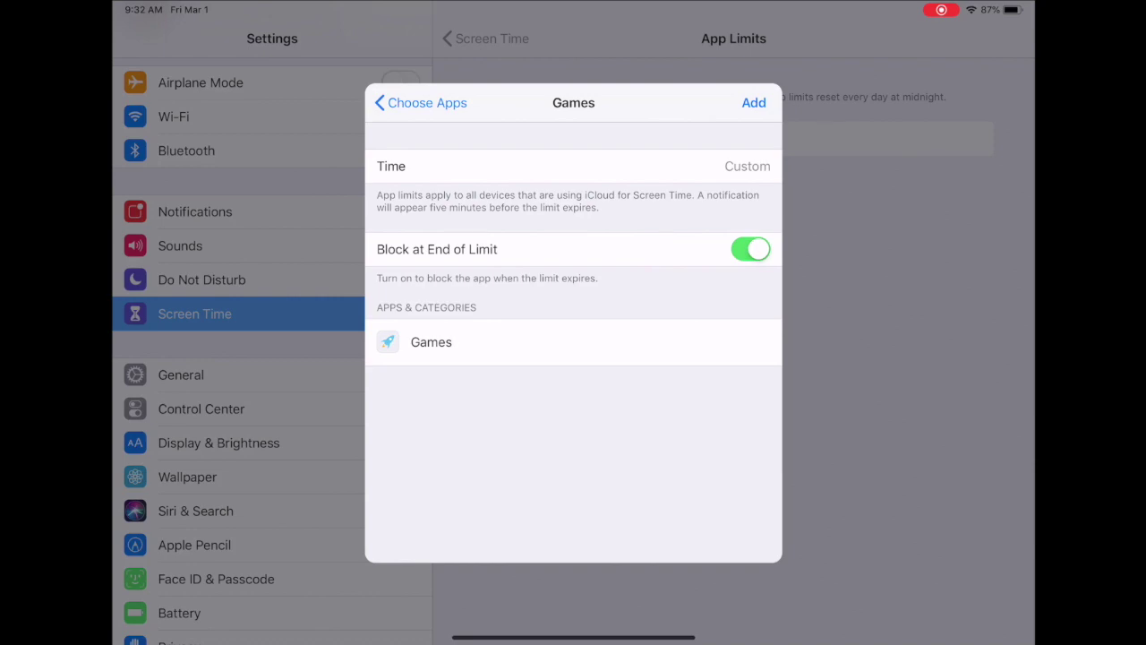
# Add the Games limit with its custom daily schedule to App Limits
pyautogui.click(753, 102)
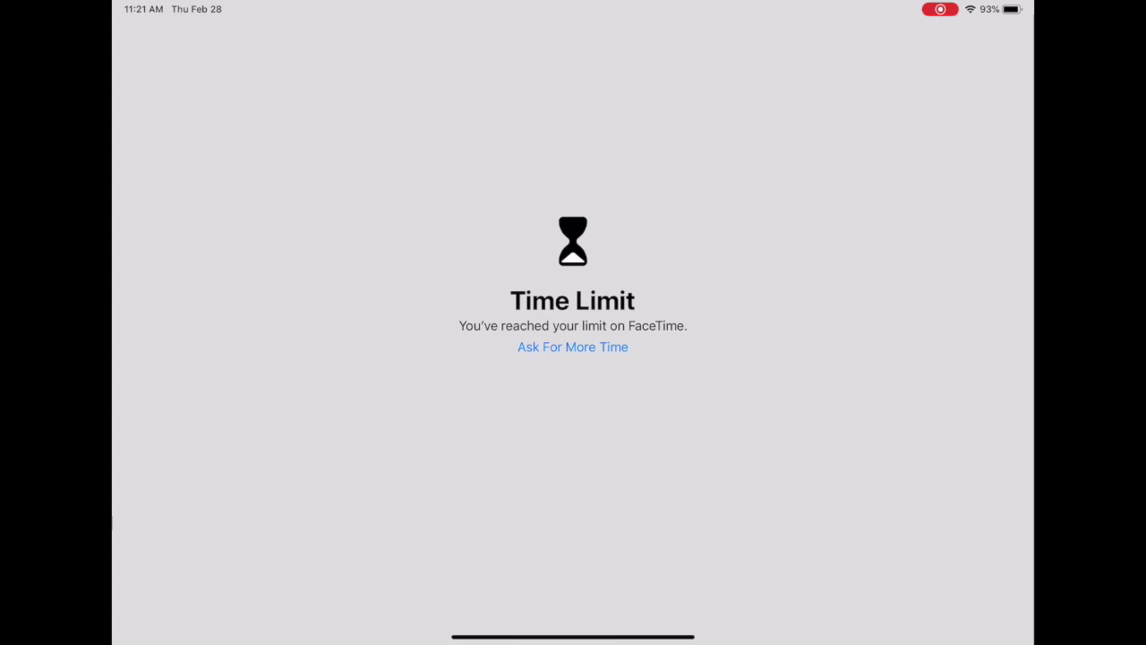
# Request more time on the blocked FaceTime app and approve it with the Screen Time passcode
pyautogui.click(572, 347)
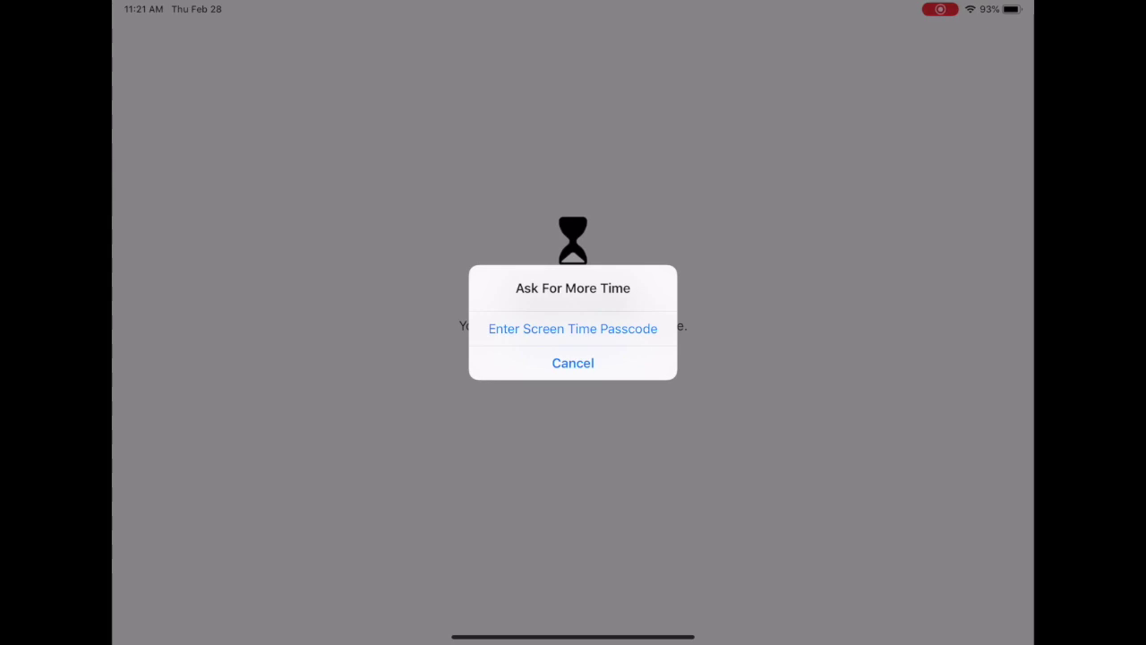
pyautogui.click(572, 329)
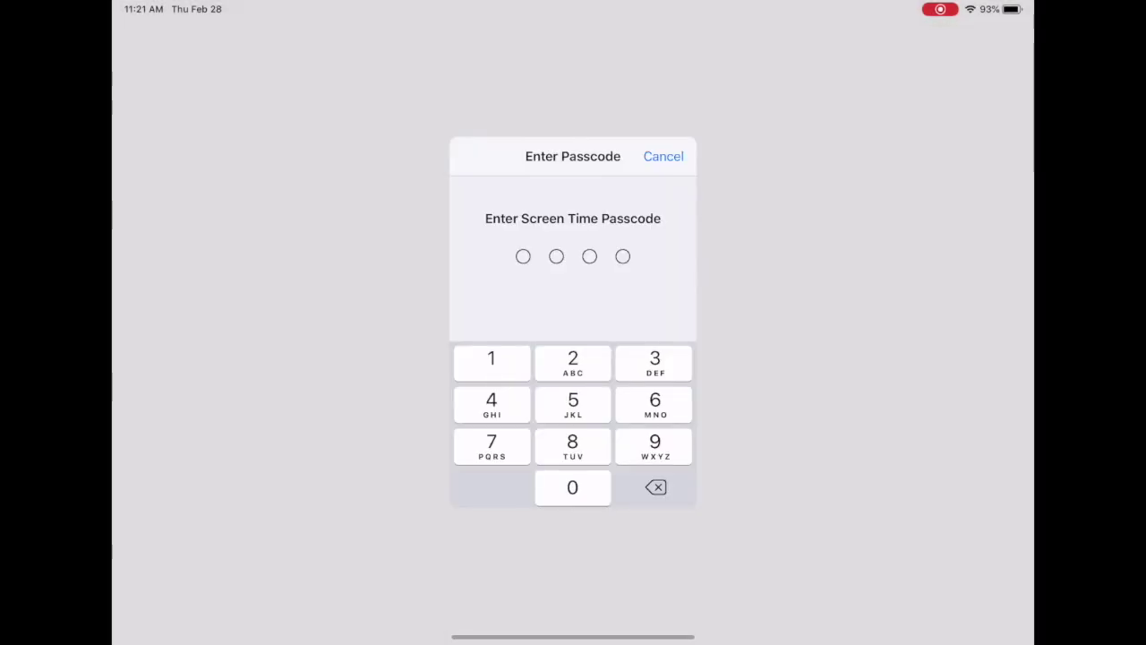
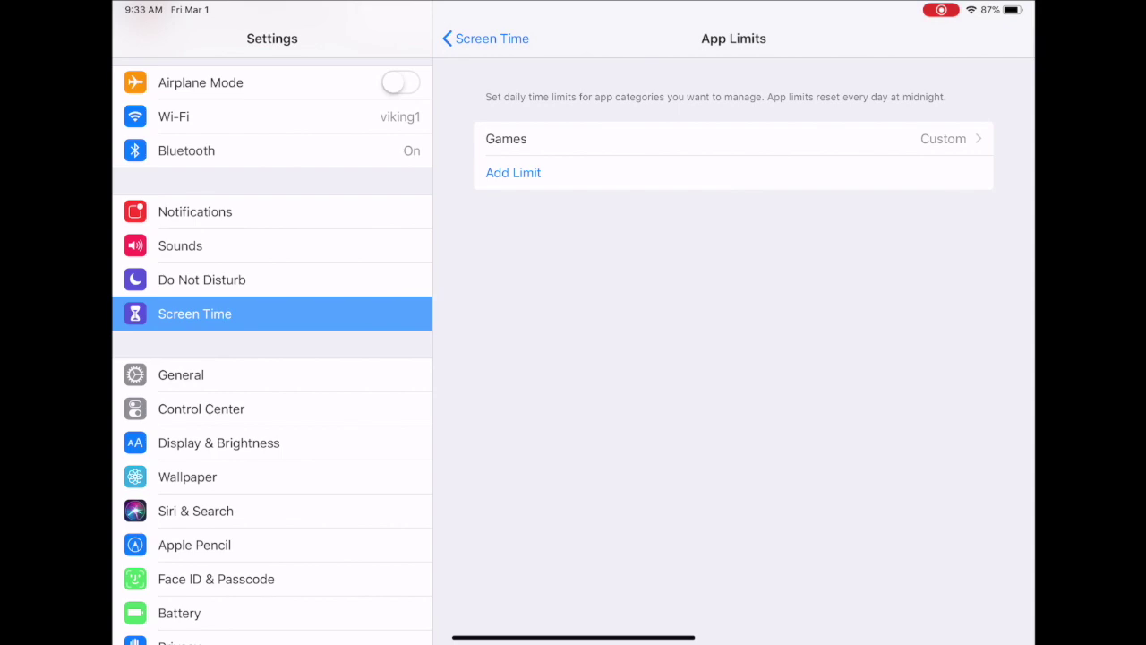
# Review the Always Allowed apps list and return to the Screen Time overview
pyautogui.click(486, 39)
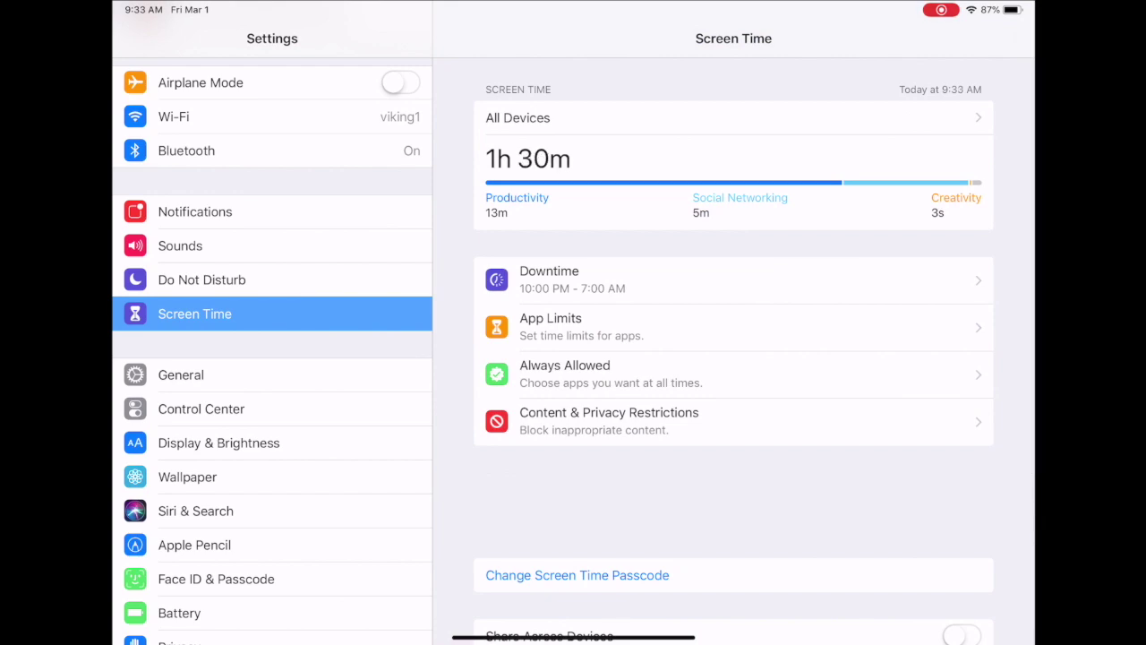
pyautogui.click(565, 373)
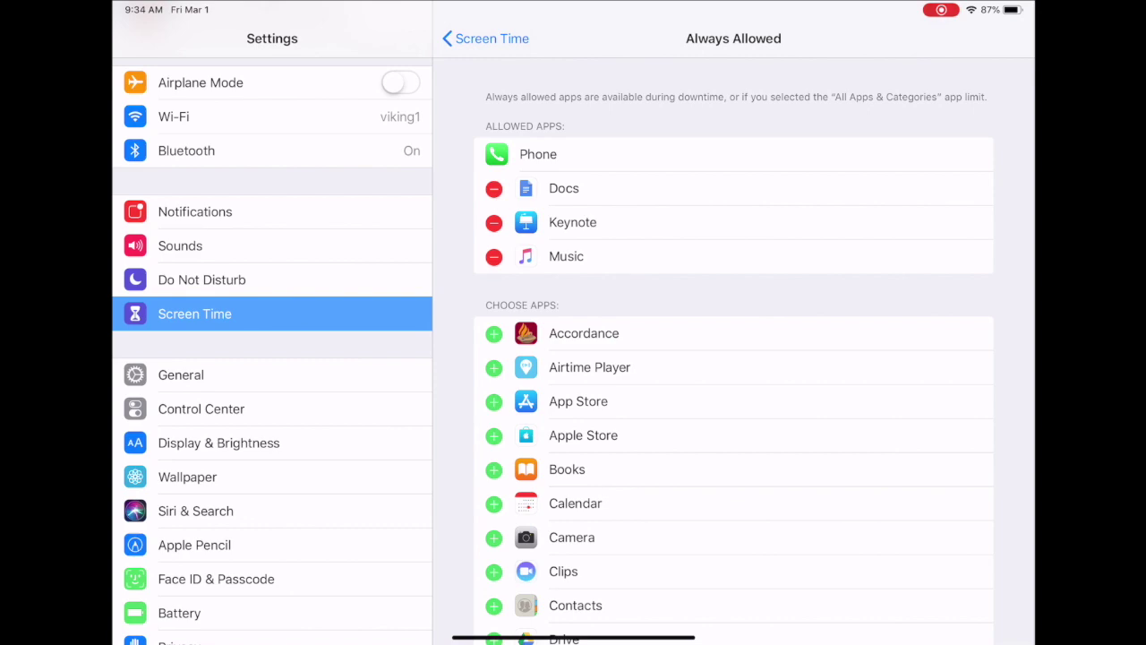
pyautogui.click(484, 39)
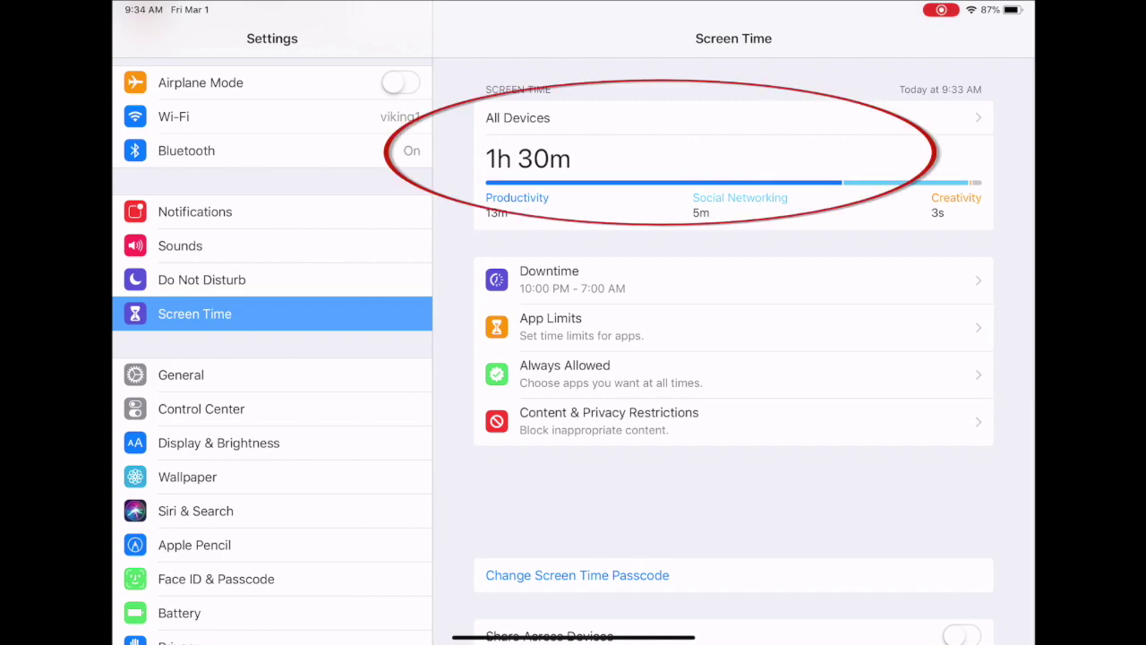
# Open today's All Devices usage report and expand the Most Used list to show Libby
pyautogui.click(518, 117)
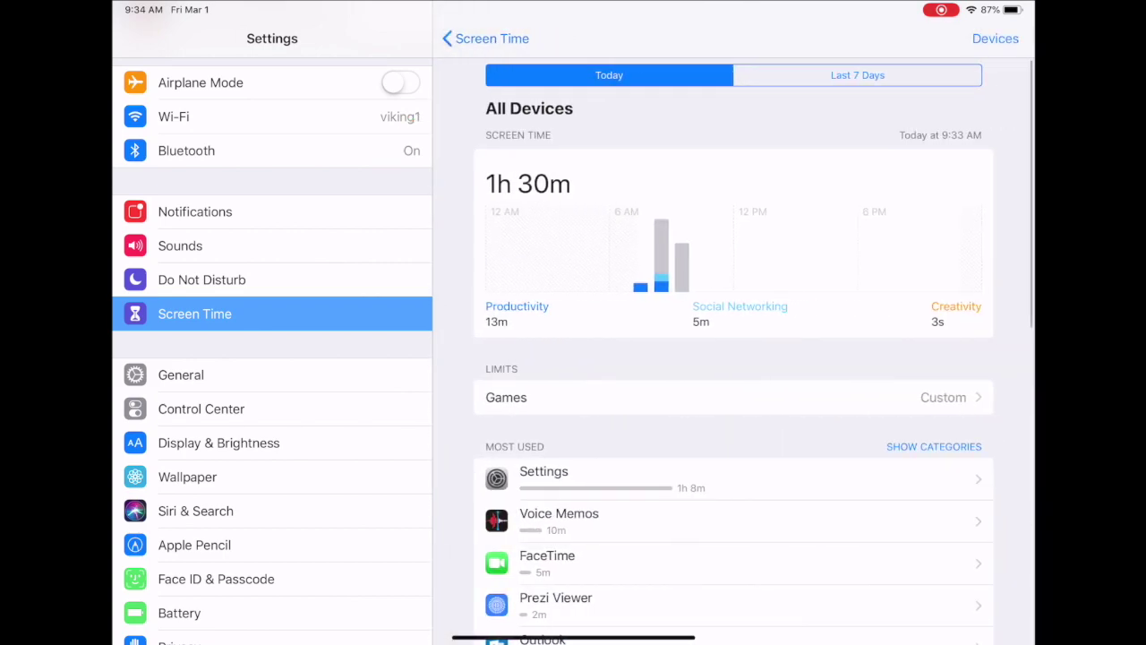
pyautogui.scroll(-5, 734, 358)
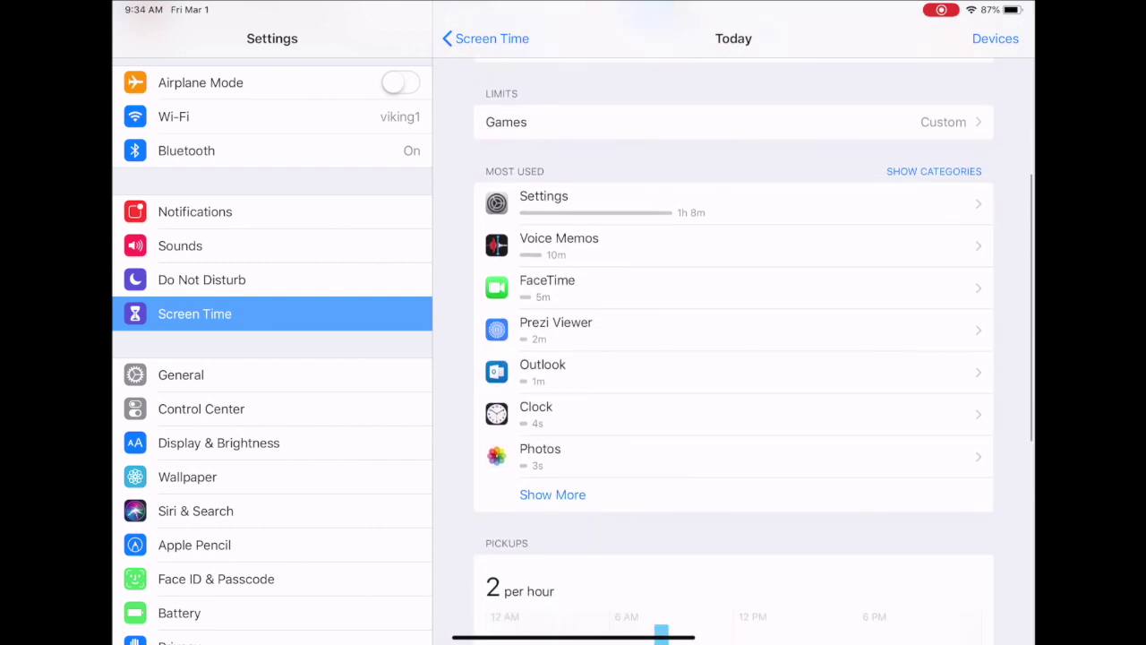
pyautogui.scroll(-1, 734, 359)
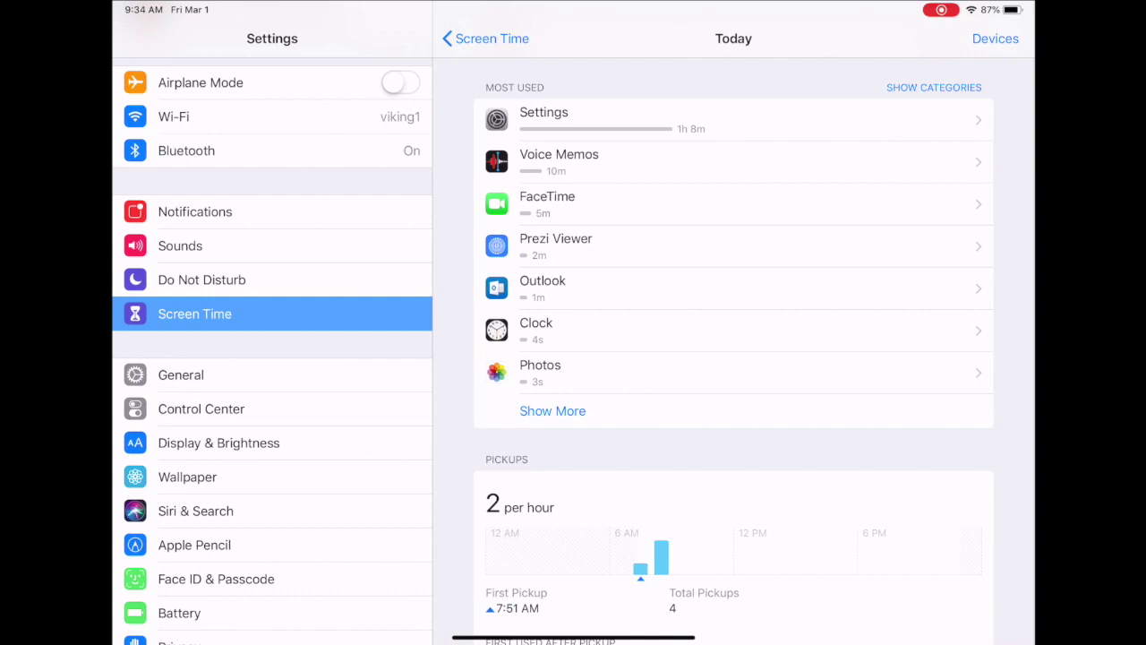
pyautogui.click(553, 410)
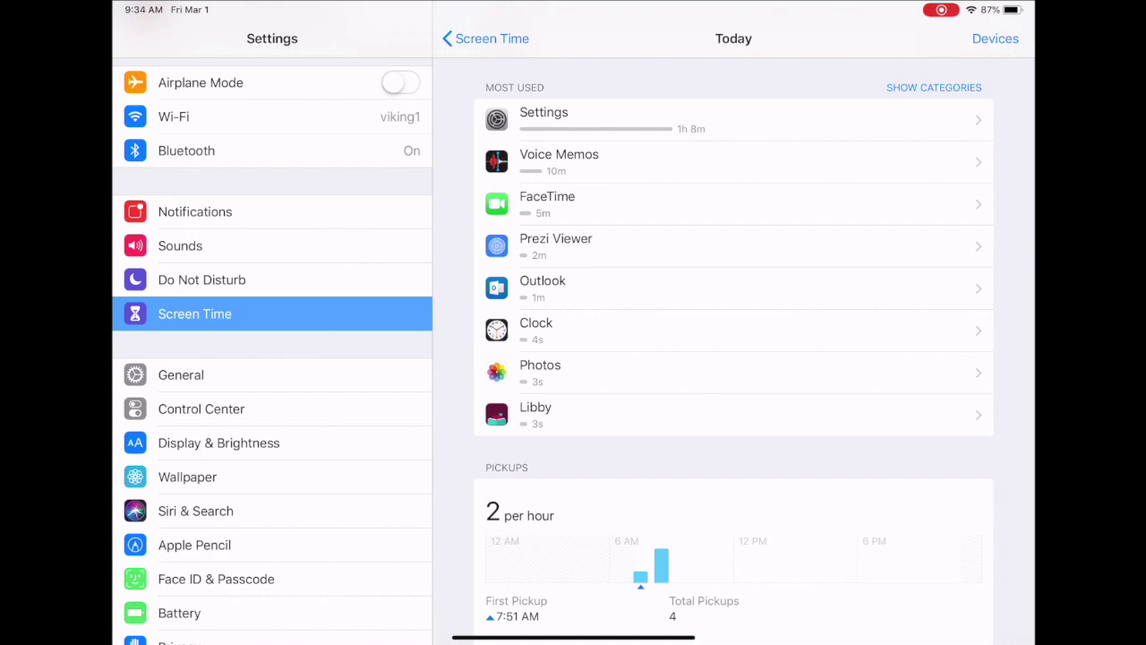
# Create a 59-minute daily limit for Outlook and add Books to share the same limit
pyautogui.click(498, 283)
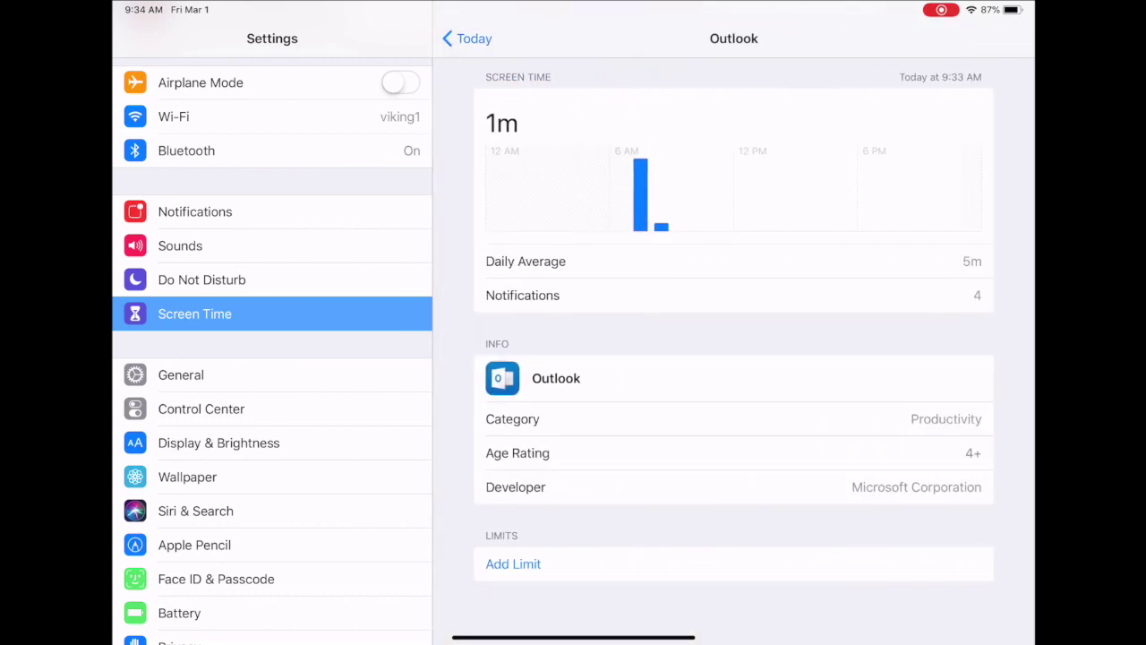
pyautogui.click(512, 563)
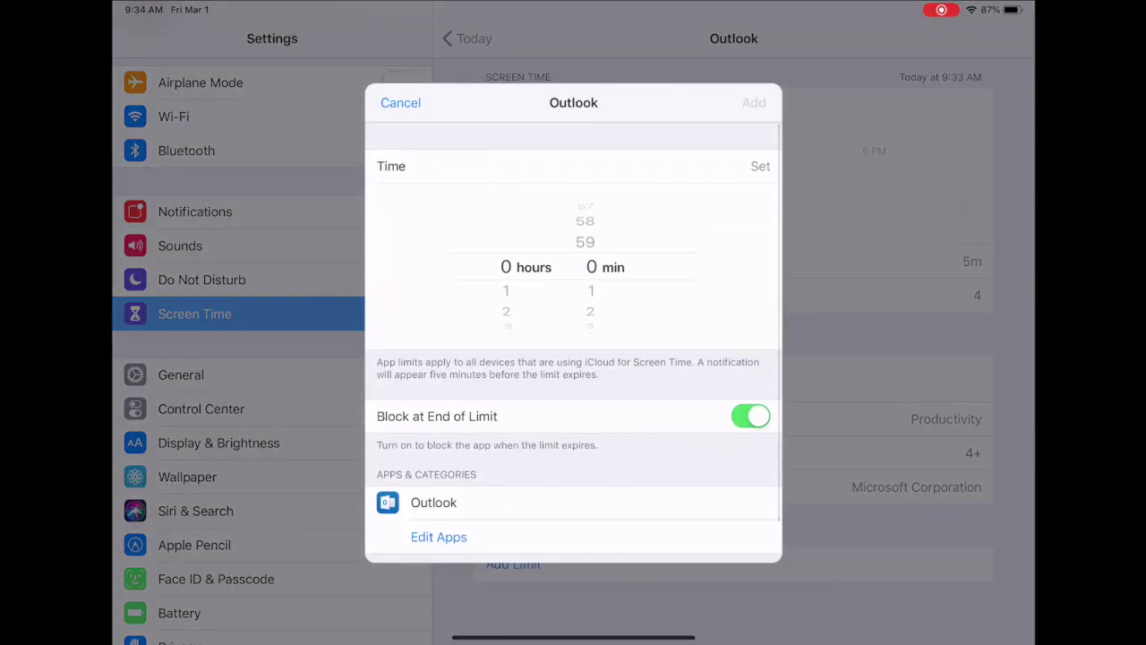
pyautogui.moveTo(591, 246)
pyautogui.mouseDown()
pyautogui.moveTo(591, 304)
pyautogui.moveTo(591, 287)
pyautogui.mouseUp()
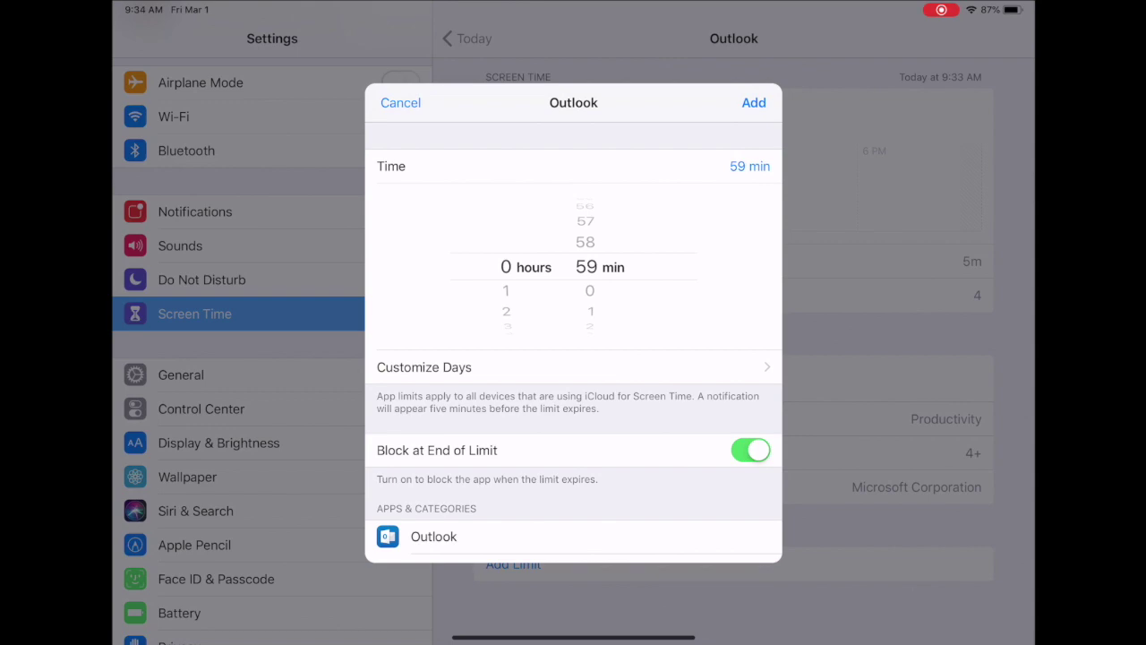
pyautogui.scroll(-2, 573, 403)
pyautogui.click(438, 502)
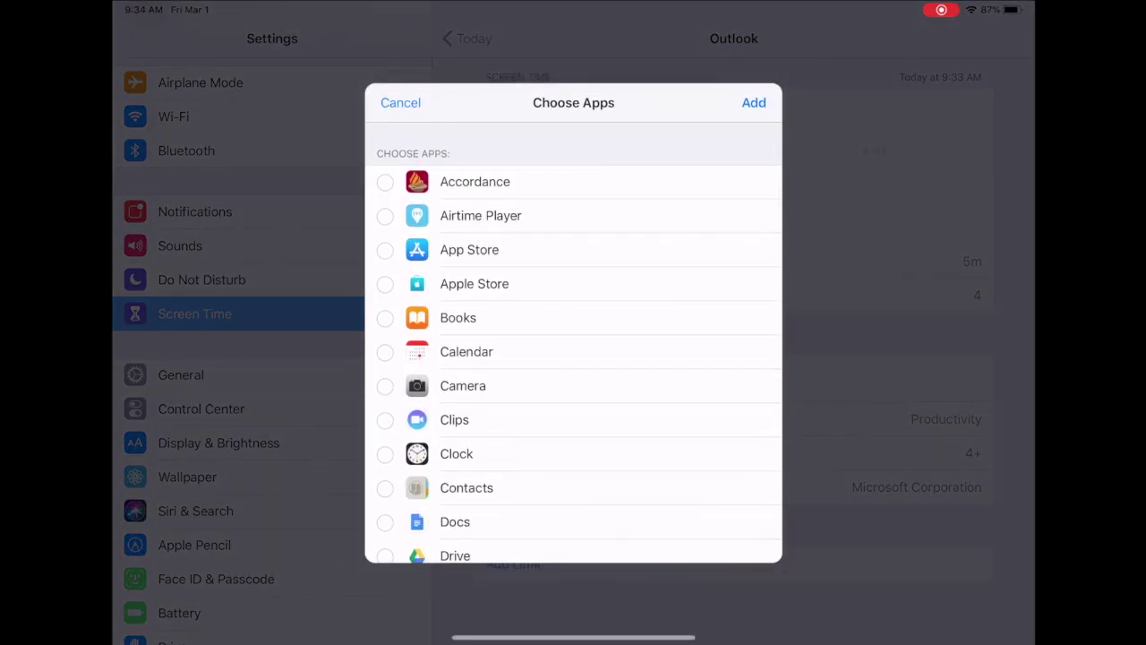
pyautogui.click(385, 317)
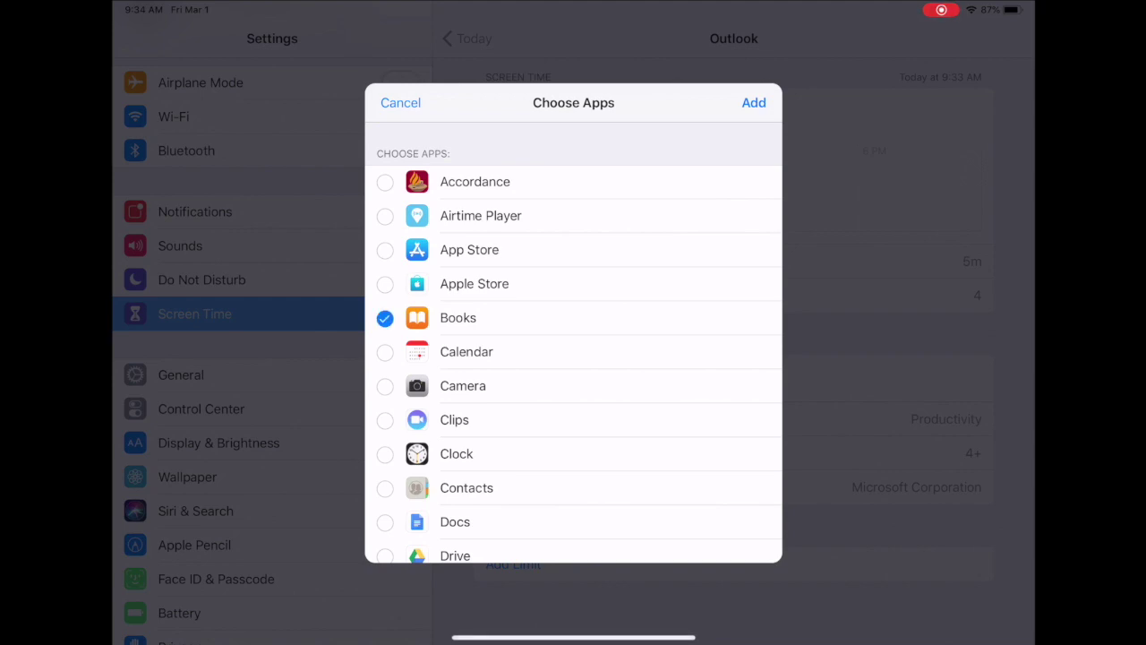
pyautogui.click(754, 102)
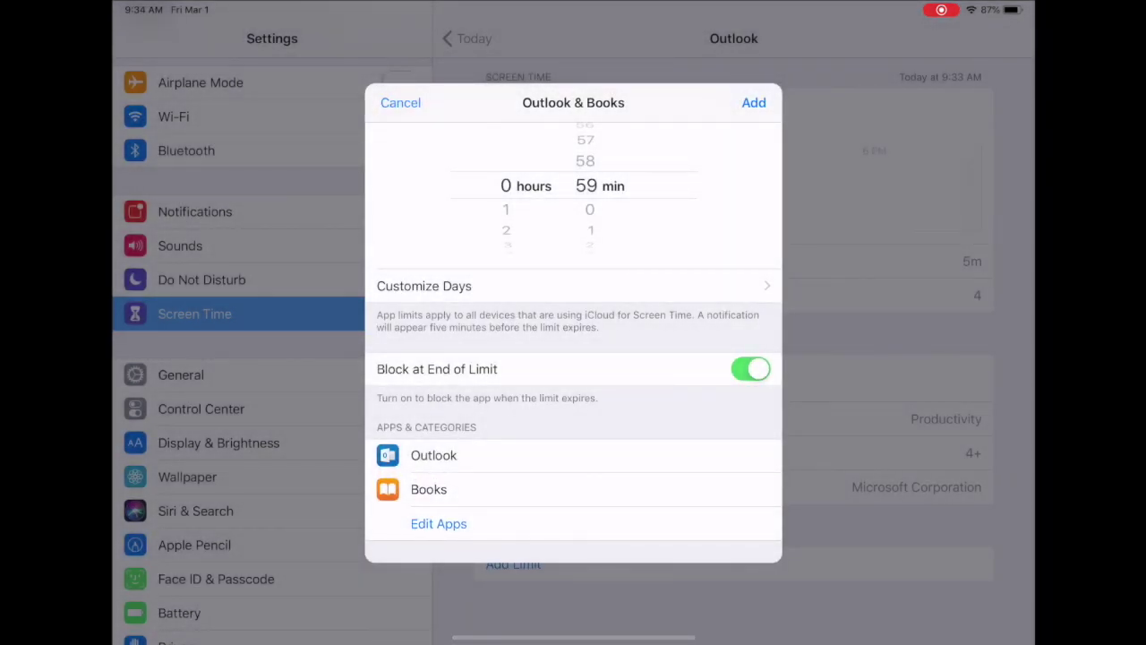